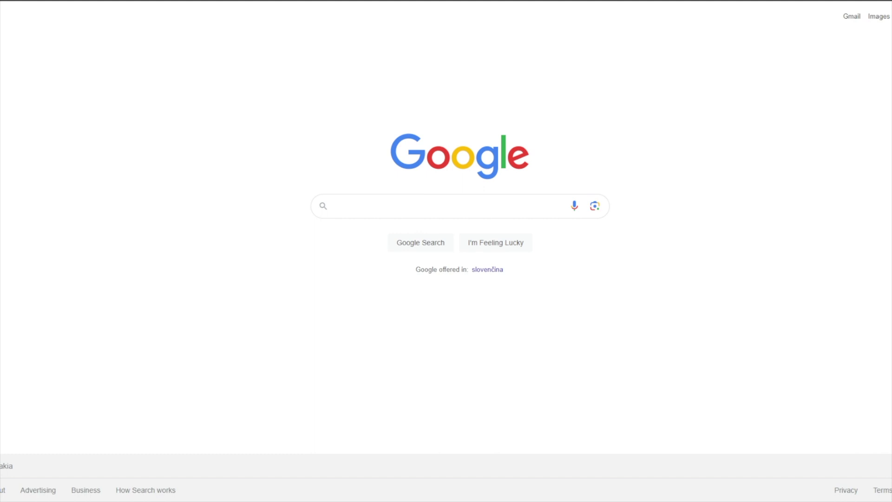
Step: Search Google for 'thrustmaster t300 support'
left_click(376, 209)
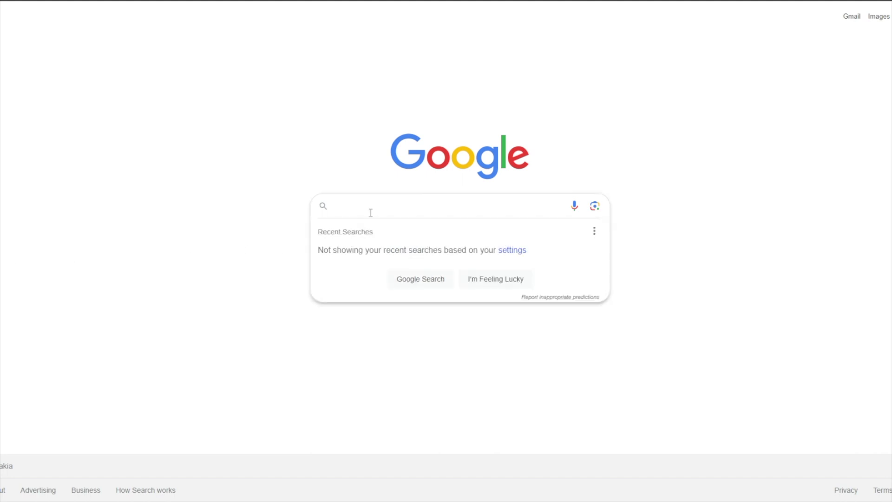
type("thrustma")
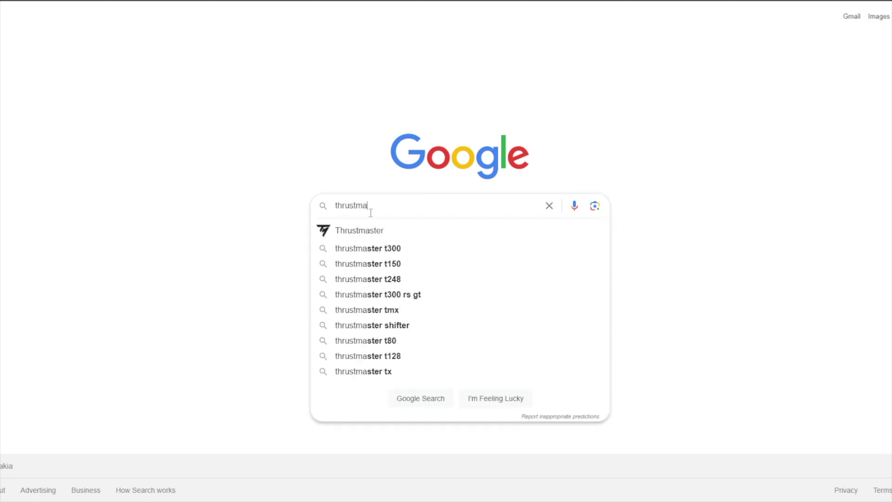
type("ster t300 ")
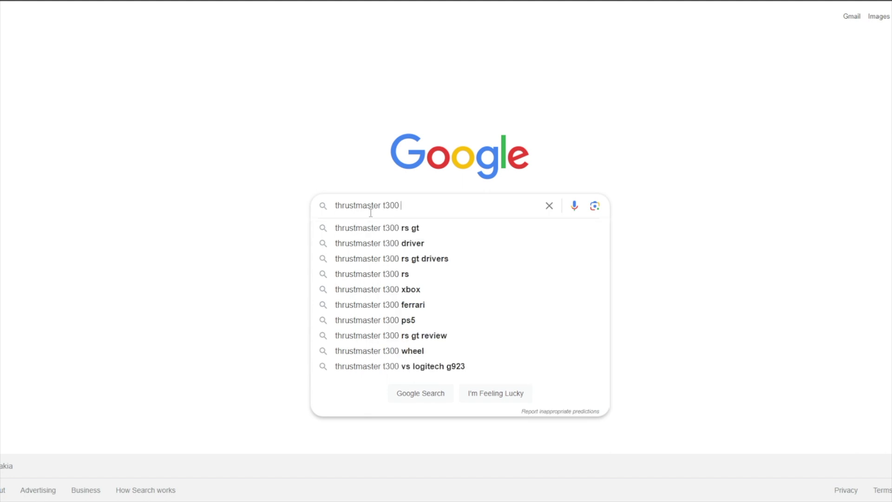
type("sup")
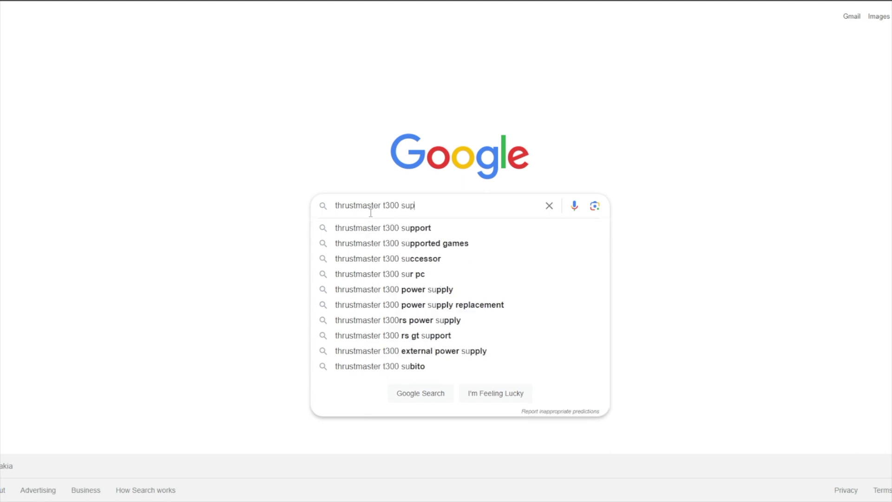
type("po")
type("rt")
key("Return")
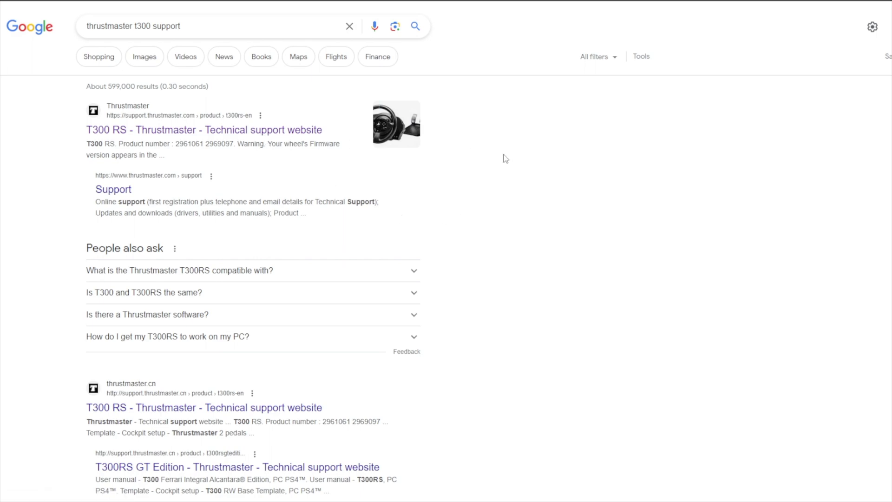
scroll(471, 164, "down", 5)
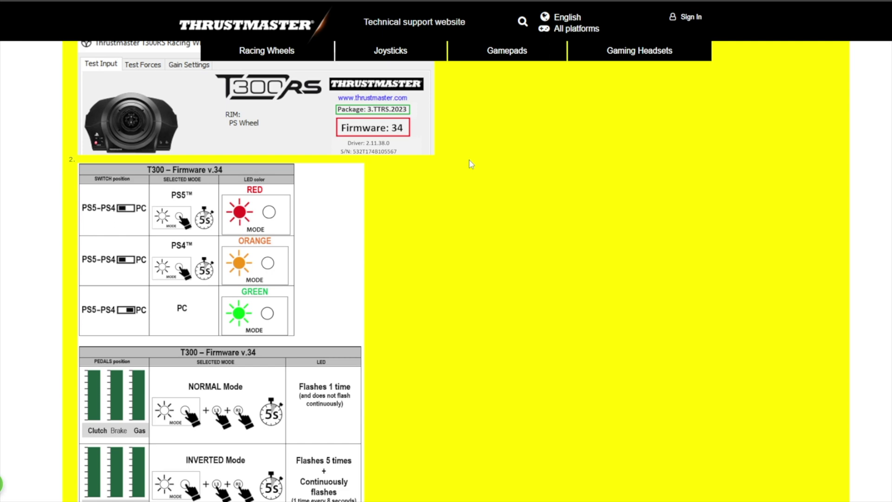
scroll(466, 159, "down", 3)
scroll(466, 159, "down", 5)
scroll(466, 159, "down", 5)
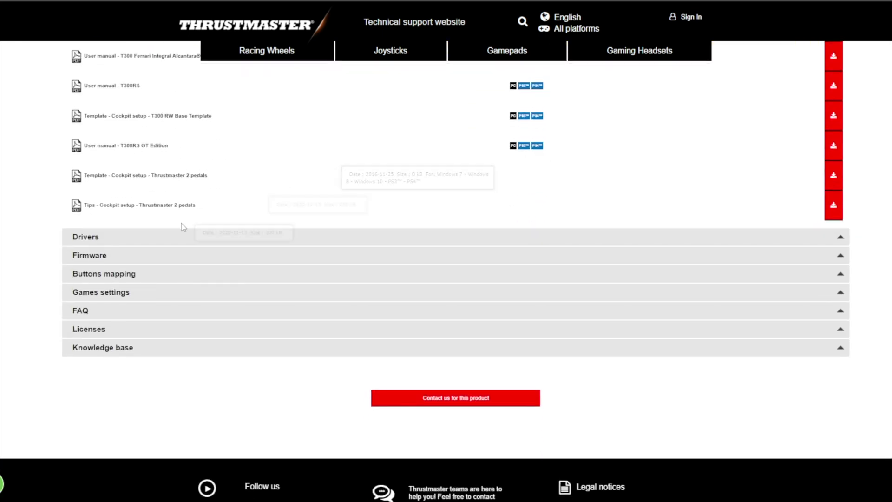
Step: Expand the T300 RS Drivers list and download the PC force feedback driver package
left_click(159, 241)
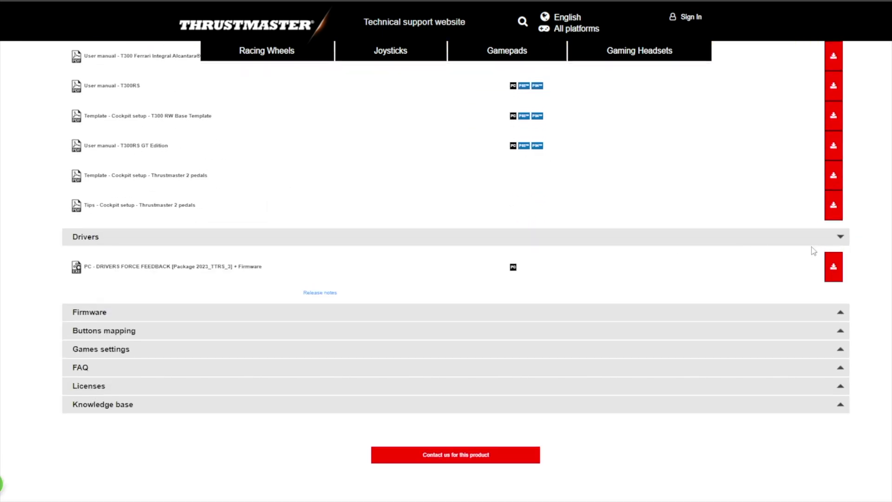
left_click(833, 266)
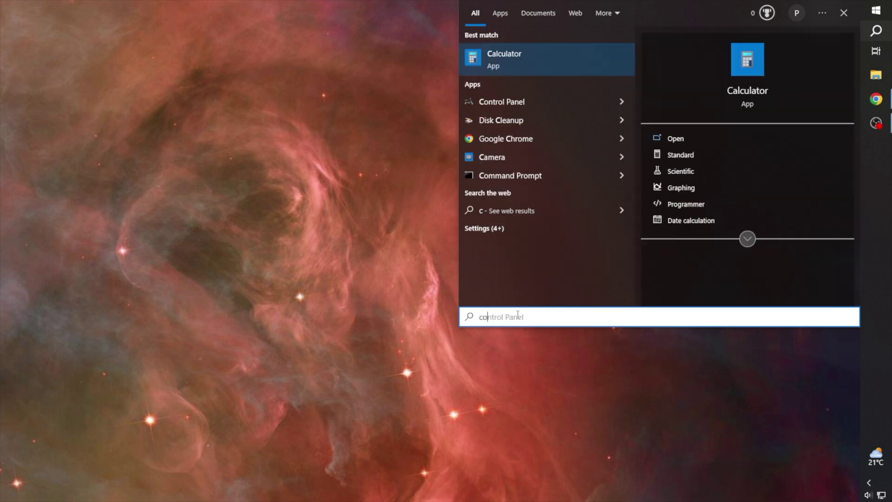
type("ntrol")
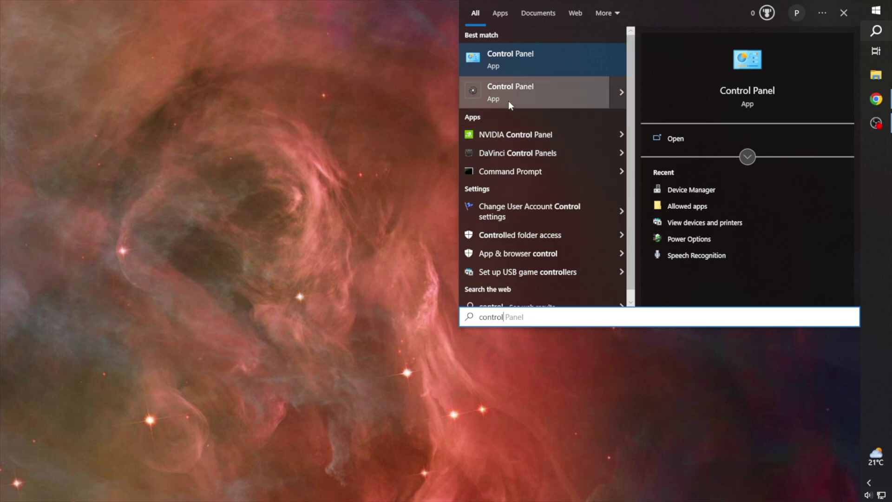
Step: Open the Game Controllers dialog from Windows Search and reposition it on the desktop
left_click(508, 99)
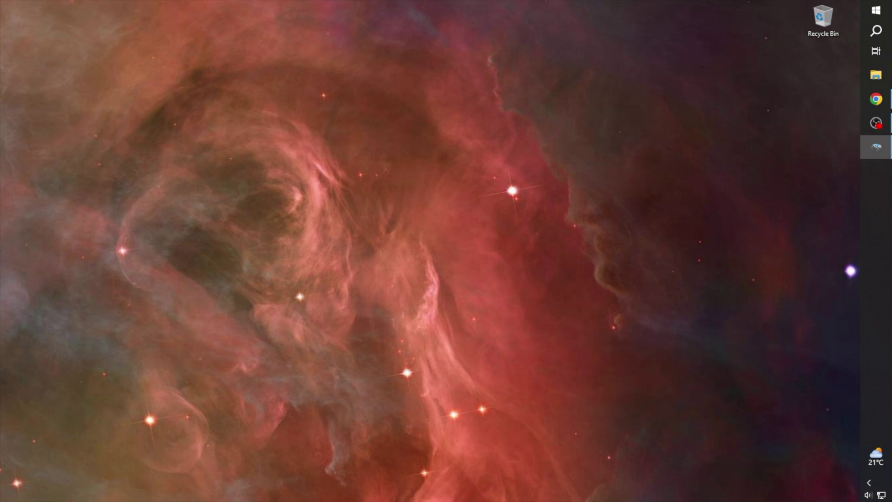
left_click_drag(244, 50, 284, 67)
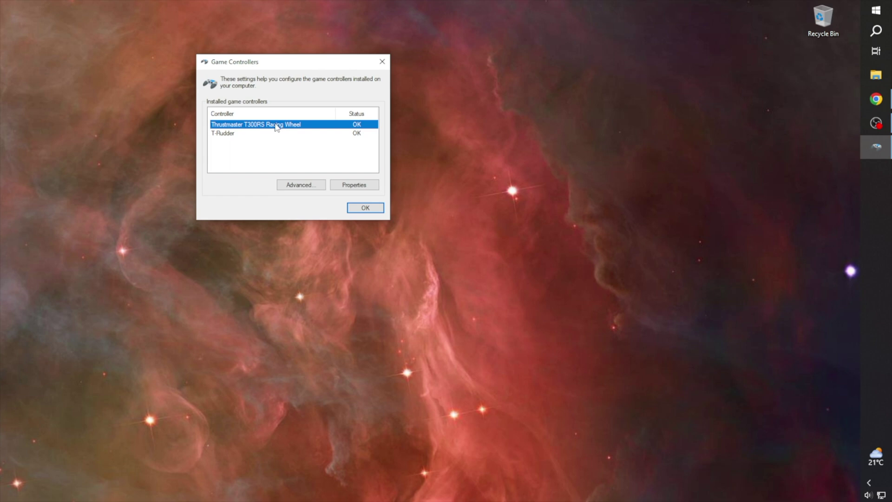
Step: Open the Thrustmaster T300RS Racing Wheel's Control Panel from the Game Controllers list
double_click(277, 127)
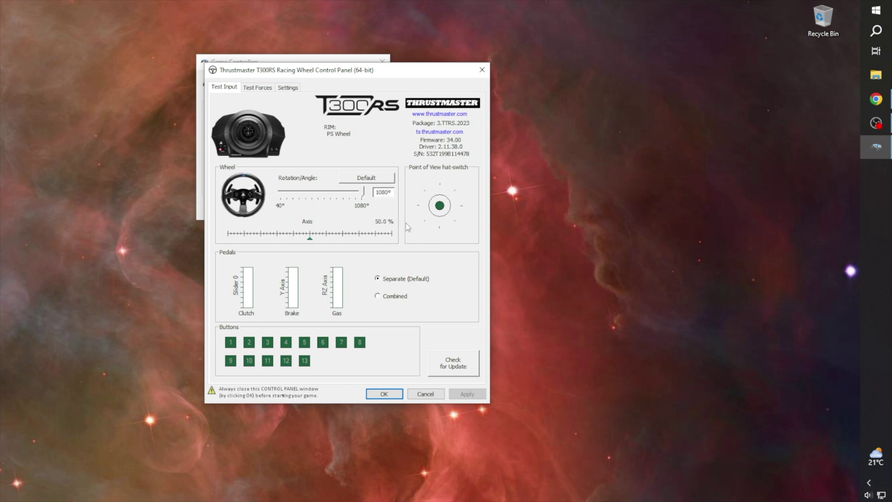
key("ctrl+shift+Tab")
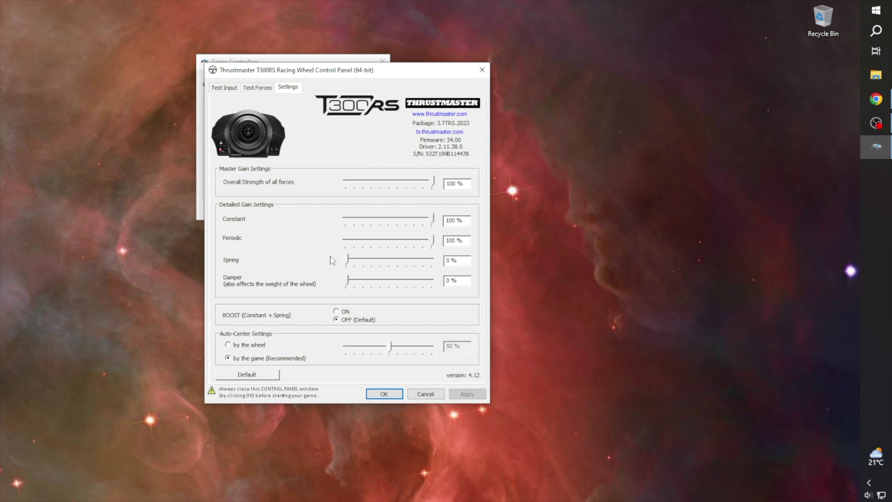
left_click_drag(348, 282, 349, 282)
left_click(225, 87)
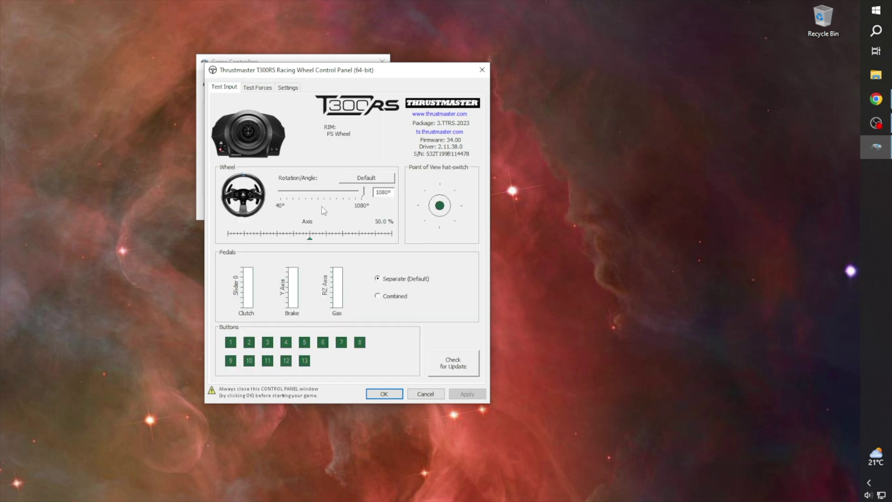